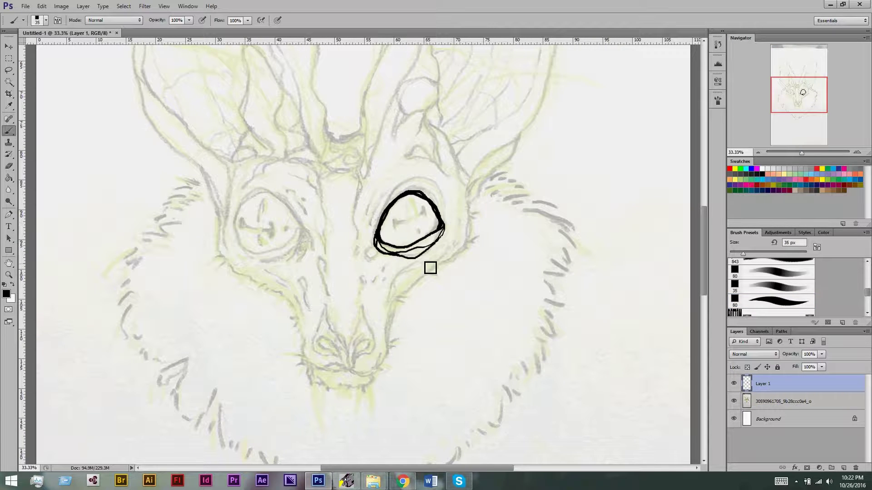
# Step: Ink the nose line and both nostrils, filling the right nostril solid black
pyautogui.moveTo(365, 298)
pyautogui.mouseDown()
pyautogui.moveTo(374, 349)
pyautogui.moveTo(318, 361)
pyautogui.mouseUp()
pyautogui.hotkey('ctrl', '+')
pyautogui.hotkey('ctrl', '+')
pyautogui.scroll(-3, 363, 227)
pyautogui.moveTo(312, 167)
pyautogui.mouseDown()
pyautogui.moveTo(295, 255)
pyautogui.moveTo(337, 244)
pyautogui.moveTo(313, 204)
pyautogui.moveTo(318, 182)
pyautogui.moveTo(315, 255)
pyautogui.mouseUp()
pyautogui.moveTo(359, 289)
pyautogui.mouseDown()
pyautogui.moveTo(395, 195)
pyautogui.moveTo(363, 286)
pyautogui.moveTo(391, 261)
pyautogui.moveTo(399, 232)
pyautogui.moveTo(386, 202)
pyautogui.moveTo(363, 254)
pyautogui.mouseUp()
pyautogui.scroll(3, 318, 227)
pyautogui.moveTo(320, 284); pyautogui.dragTo(317, 239)
# Step: Ink the left eye with a bold outline, edge loop, crossing strokes and inner circle
pyautogui.moveTo(273, 182); pyautogui.dragTo(370, 220)
pyautogui.moveTo(363, 184)
pyautogui.mouseDown()
pyautogui.moveTo(369, 190)
pyautogui.moveTo(234, 191)
pyautogui.moveTo(343, 118)
pyautogui.mouseUp()
pyautogui.moveTo(250, 185); pyautogui.dragTo(309, 198)
pyautogui.moveTo(293, 135)
pyautogui.mouseDown()
pyautogui.moveTo(286, 229)
pyautogui.moveTo(285, 187)
pyautogui.mouseUp()
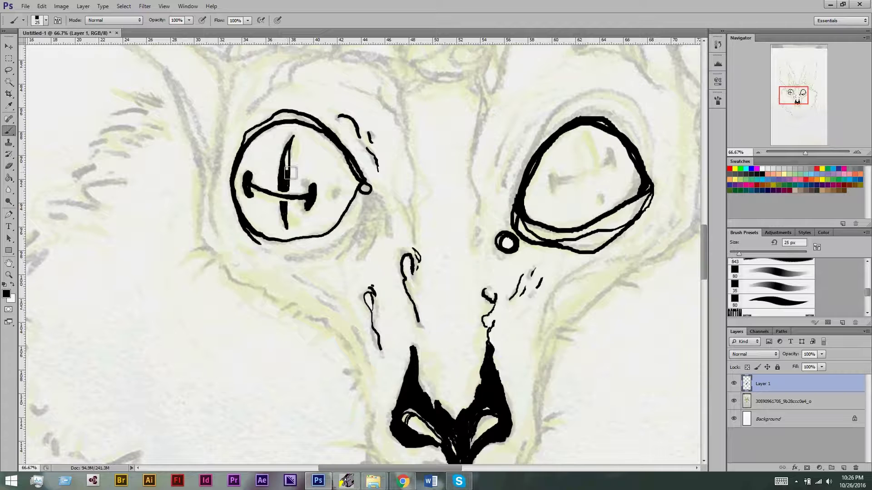
pyautogui.moveTo(336, 193); pyautogui.dragTo(335, 197)
# Step: Ink the right eye with pupil stroke, dot, crossing lines and a loose outline
pyautogui.moveTo(537, 182); pyautogui.dragTo(538, 197)
pyautogui.moveTo(599, 159); pyautogui.dragTo(601, 167)
pyautogui.moveTo(537, 182)
pyautogui.mouseDown()
pyautogui.moveTo(599, 168)
pyautogui.moveTo(575, 172)
pyautogui.mouseUp()
pyautogui.moveTo(583, 182)
pyautogui.mouseDown()
pyautogui.moveTo(580, 216)
pyautogui.moveTo(550, 238)
pyautogui.mouseUp()
pyautogui.moveTo(482, 168)
pyautogui.mouseDown()
pyautogui.moveTo(597, 240)
pyautogui.moveTo(454, 250)
pyautogui.mouseUp()
# Step: Add curved wrinkle lines beneath the left eye
pyautogui.scroll(-2, 451, 175)
pyautogui.moveTo(313, 213); pyautogui.dragTo(230, 282)
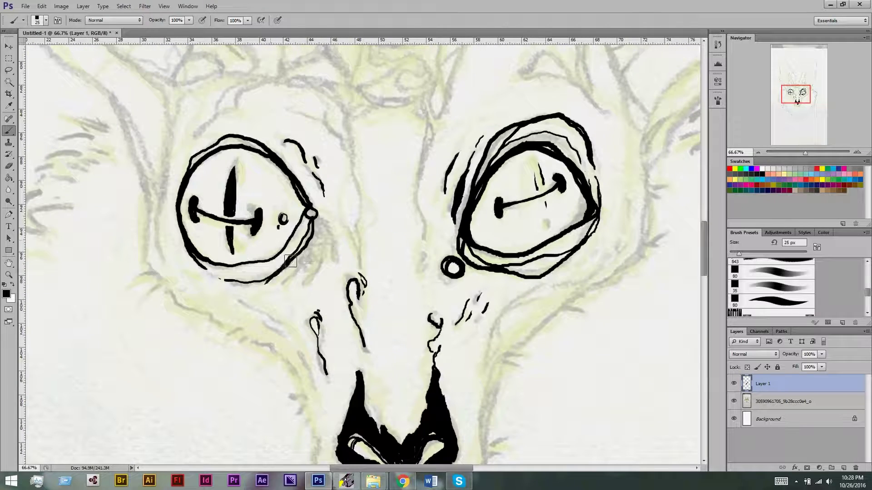
pyautogui.moveTo(315, 218)
pyautogui.mouseDown()
pyautogui.moveTo(236, 279)
pyautogui.moveTo(337, 240)
pyautogui.mouseUp()
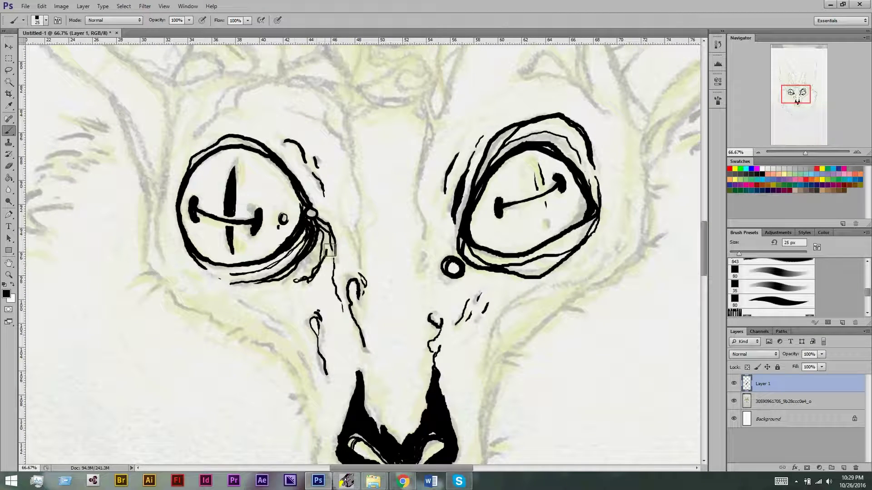
pyautogui.scroll(-1, 290, 215)
pyautogui.scroll(2, 395, 261)
# Step: Ink the nose bridge strokes and a long line rising over the antler tip
pyautogui.moveTo(340, 295); pyautogui.dragTo(312, 170)
pyautogui.moveTo(348, 223); pyautogui.dragTo(334, 202)
pyautogui.moveTo(392, 266); pyautogui.dragTo(390, 231)
pyautogui.scroll(3, 423, 151)
pyautogui.scroll(3, 349, 288)
pyautogui.moveTo(301, 458)
pyautogui.mouseDown()
pyautogui.moveTo(380, 195)
pyautogui.moveTo(568, 185)
pyautogui.moveTo(543, 302)
pyautogui.moveTo(494, 365)
pyautogui.mouseUp()
pyautogui.scroll(-5, 543, 302)
pyautogui.hscroll(-2, 543, 302)
# Step: Extend the right ear outline down to the face and cheek toward the right eye
pyautogui.scroll(-3, 494, 365)
pyautogui.hscroll(1, 494, 366)
pyautogui.moveTo(541, 168); pyautogui.dragTo(488, 225)
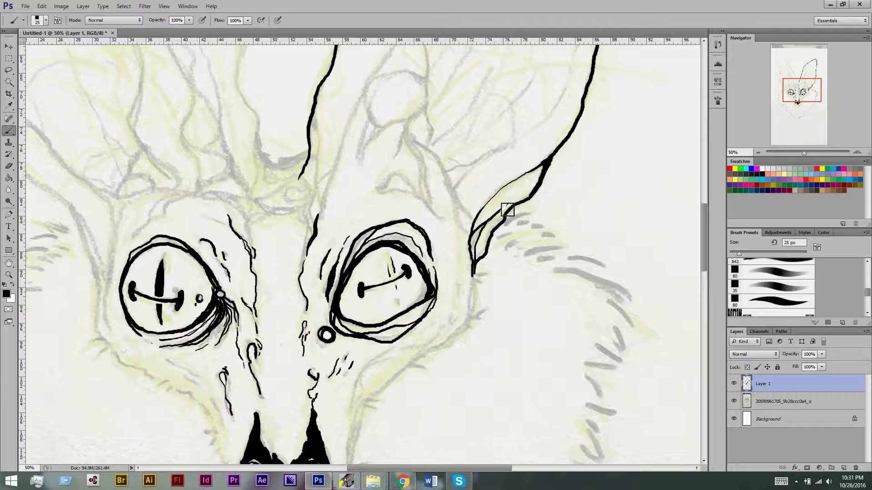
pyautogui.scroll(-2, 507, 209)
pyautogui.moveTo(482, 259)
pyautogui.mouseDown()
pyautogui.moveTo(361, 415)
pyautogui.moveTo(458, 262)
pyautogui.mouseUp()
pyautogui.moveTo(470, 216); pyautogui.dragTo(465, 231)
pyautogui.scroll(-1, 431, 299)
pyautogui.hscroll(-2, 431, 299)
pyautogui.moveTo(431, 299); pyautogui.dragTo(469, 250)
# Step: Add small marks below the nose and extra horizontal lines inside the right eye
pyautogui.moveTo(402, 384); pyautogui.dragTo(411, 395)
pyautogui.scroll(2, 407, 388)
pyautogui.moveTo(459, 222); pyautogui.dragTo(504, 202)
pyautogui.scroll(1, 481, 205)
pyautogui.moveTo(426, 218); pyautogui.dragTo(495, 195)
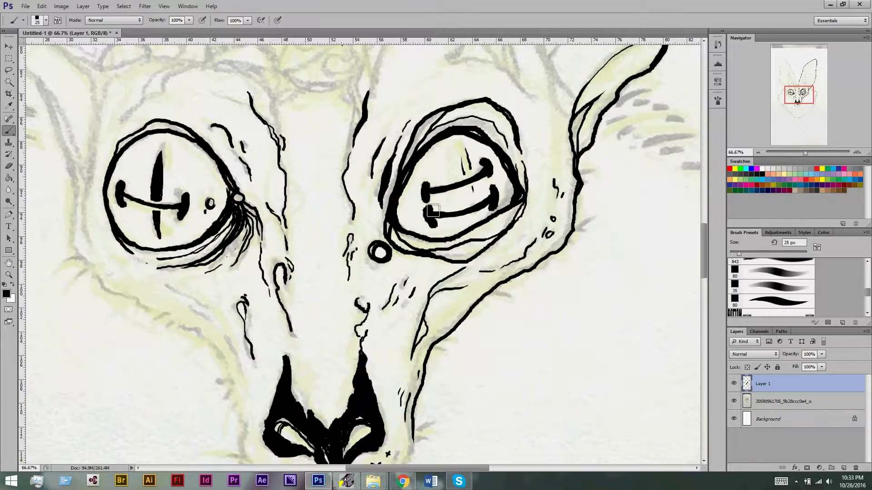
pyautogui.scroll(-1, 481, 182)
pyautogui.scroll(1, 482, 181)
pyautogui.scroll(-1, 243, 200)
# Step: Ink the left side of the muzzle, the bottom of the nose and the jaw contour
pyautogui.moveTo(244, 200)
pyautogui.mouseDown()
pyautogui.moveTo(291, 256)
pyautogui.moveTo(408, 340)
pyautogui.mouseUp()
pyautogui.scroll(-1, 275, 234)
pyautogui.scroll(1, 332, 299)
pyautogui.scroll(-3, 409, 341)
pyautogui.moveTo(382, 272); pyautogui.dragTo(437, 229)
pyautogui.moveTo(420, 268)
pyautogui.mouseDown()
pyautogui.moveTo(317, 255)
pyautogui.moveTo(349, 286)
pyautogui.moveTo(381, 259)
pyautogui.mouseUp()
pyautogui.scroll(2, 365, 314)
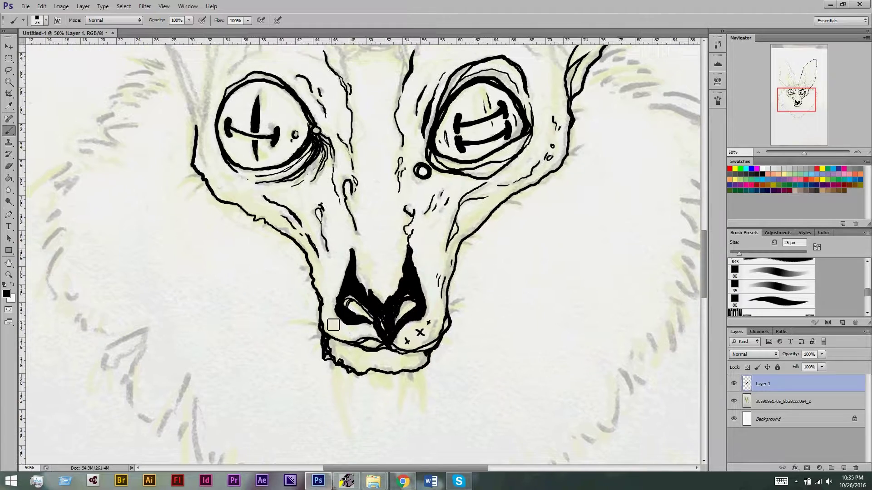
# Step: Trace the left ear's outer contour over its tip into the V between the ears
pyautogui.scroll(5, 337, 318)
pyautogui.moveTo(97, 391); pyautogui.dragTo(127, 229)
pyautogui.scroll(3, 127, 230)
pyautogui.moveTo(211, 80)
pyautogui.mouseDown()
pyautogui.moveTo(218, 298)
pyautogui.moveTo(278, 192)
pyautogui.mouseUp()
pyautogui.scroll(3, 218, 299)
pyautogui.moveTo(254, 136); pyautogui.dragTo(339, 164)
pyautogui.scroll(-5, 338, 164)
pyautogui.moveTo(406, 232)
pyautogui.mouseDown()
pyautogui.moveTo(454, 266)
pyautogui.moveTo(447, 286)
pyautogui.mouseUp()
pyautogui.moveTo(391, 263); pyautogui.dragTo(396, 344)
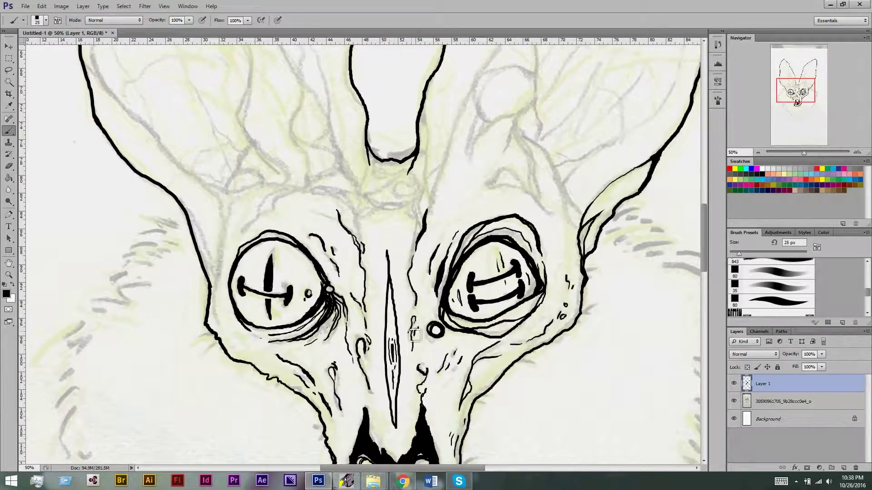
pyautogui.scroll(-3, 414, 335)
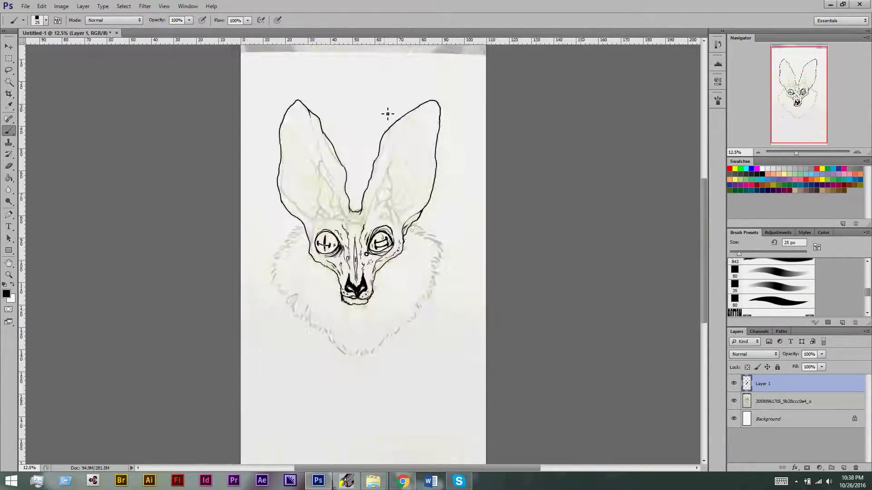
# Step: Draw the left ear's inner contour, hatch marks, lower loop and fold lines
pyautogui.moveTo(378, 175); pyautogui.dragTo(390, 113)
pyautogui.moveTo(333, 175); pyautogui.dragTo(373, 277)
pyautogui.moveTo(369, 217)
pyautogui.mouseDown()
pyautogui.moveTo(390, 242)
pyautogui.moveTo(409, 359)
pyautogui.mouseUp()
pyautogui.scroll(-1, 387, 273)
pyautogui.moveTo(339, 206)
pyautogui.mouseDown()
pyautogui.moveTo(332, 245)
pyautogui.moveTo(354, 345)
pyautogui.mouseUp()
pyautogui.moveTo(353, 238); pyautogui.dragTo(377, 294)
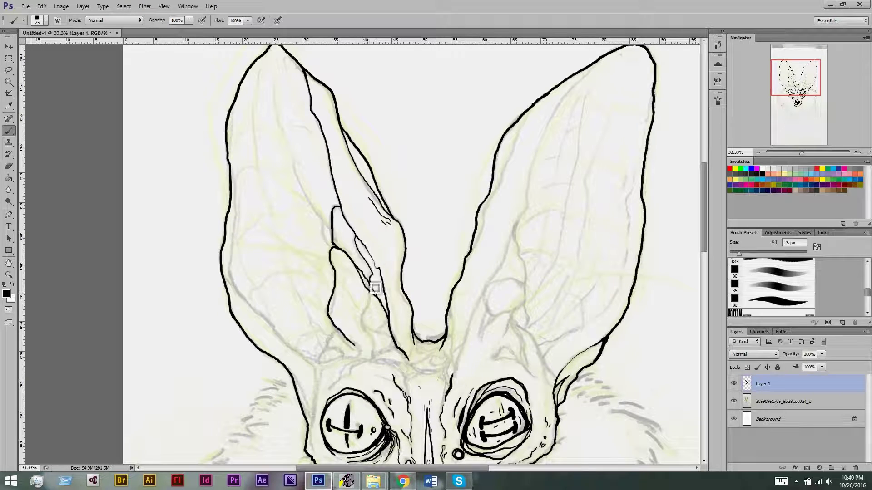
pyautogui.scroll(-2, 383, 297)
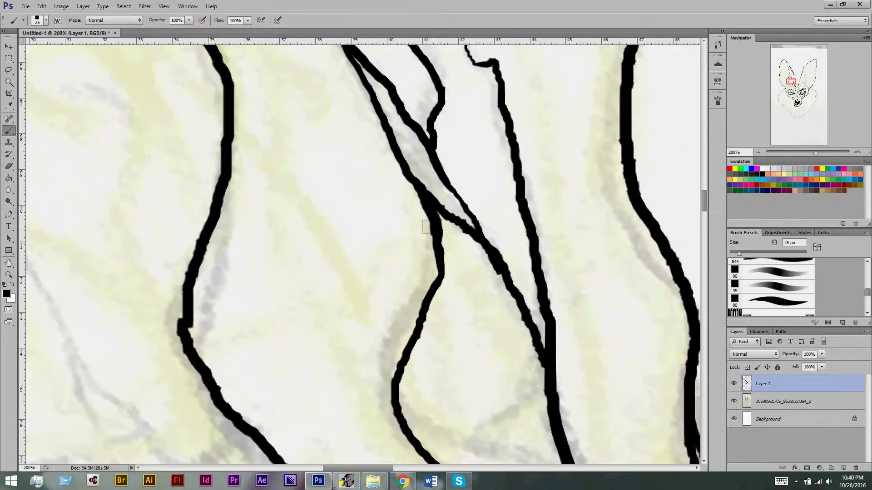
pyautogui.moveTo(382, 257); pyautogui.dragTo(395, 311)
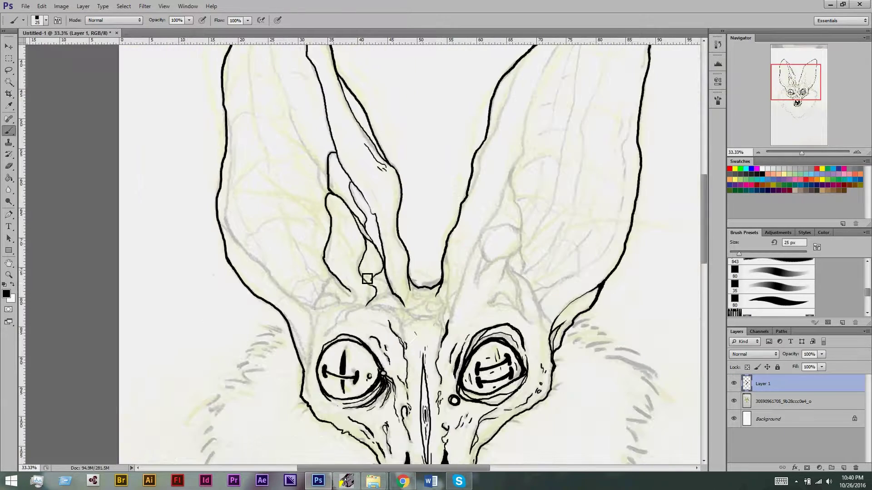
# Step: Add further long inner contour lines running down the left ear
pyautogui.scroll(2, 382, 291)
pyautogui.moveTo(298, 63); pyautogui.dragTo(291, 153)
pyautogui.scroll(-2, 281, 141)
pyautogui.moveTo(270, 123)
pyautogui.mouseDown()
pyautogui.moveTo(279, 205)
pyautogui.moveTo(343, 329)
pyautogui.mouseUp()
pyautogui.scroll(-1, 341, 339)
pyautogui.moveTo(340, 299)
pyautogui.mouseDown()
pyautogui.moveTo(351, 369)
pyautogui.moveTo(384, 320)
pyautogui.mouseUp()
# Step: Pan over to the right ear and ink its inner edge
pyautogui.hscroll(-2, 341, 298)
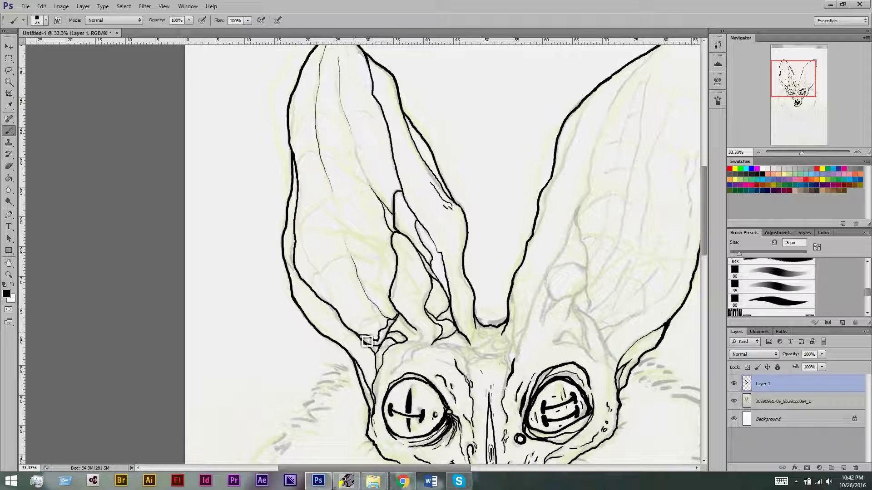
pyautogui.scroll(1, 342, 282)
pyautogui.hscroll(2, 342, 273)
pyautogui.scroll(-4, 295, 236)
pyautogui.hscroll(5, 260, 200)
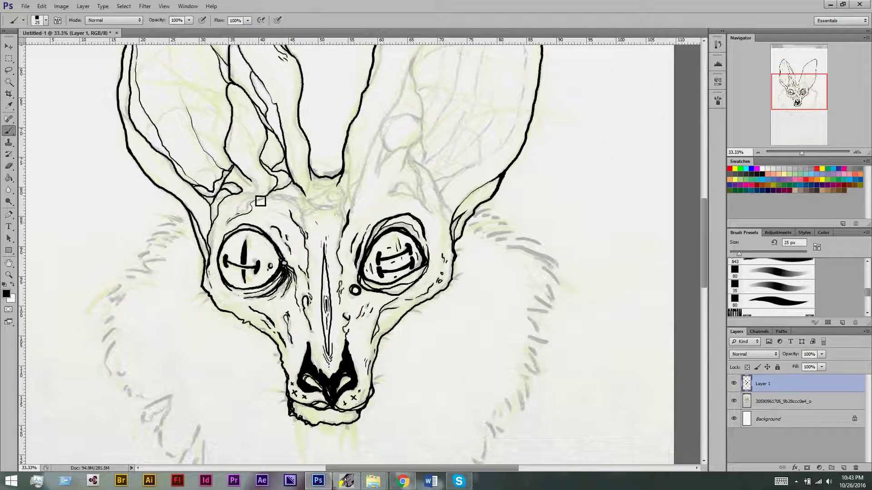
pyautogui.hscroll(4, 255, 214)
pyautogui.scroll(5, 255, 214)
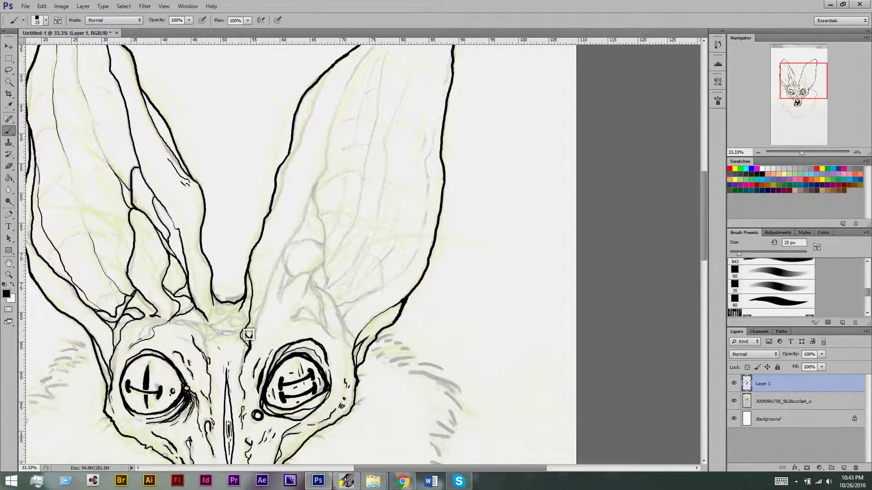
pyautogui.scroll(-1, 281, 236)
pyautogui.scroll(3, 287, 245)
pyautogui.moveTo(407, 62); pyautogui.dragTo(336, 295)
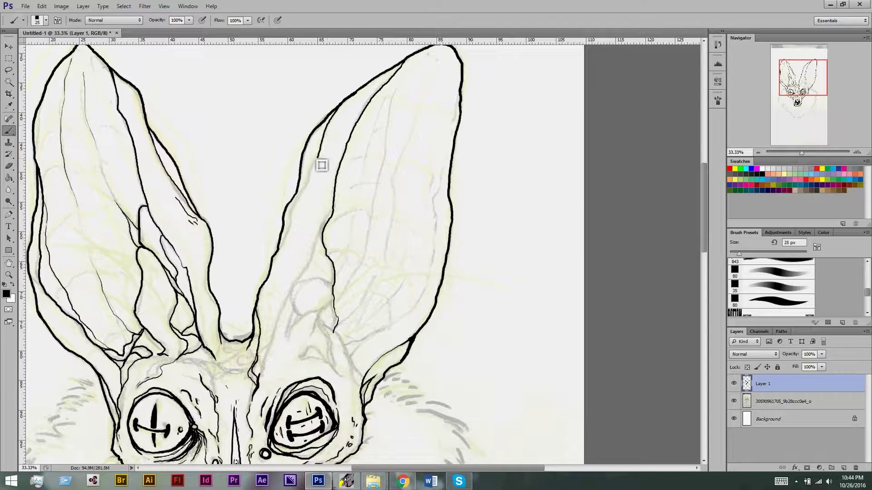
# Step: Trace down the right ear's edge and add a rounded bump at its base
pyautogui.scroll(2, 329, 137)
pyautogui.scroll(-4, 341, 145)
pyautogui.hscroll(-1, 351, 151)
pyautogui.moveTo(352, 151); pyautogui.dragTo(272, 310)
pyautogui.hscroll(-1, 273, 310)
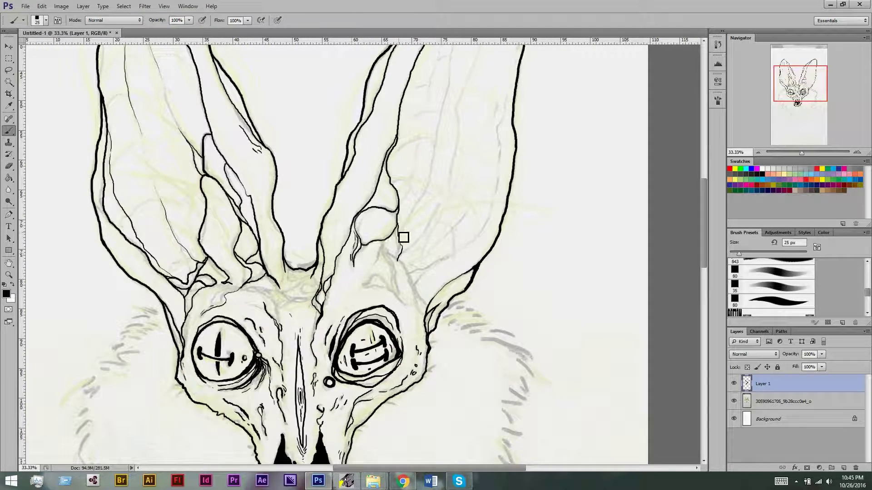
pyautogui.moveTo(378, 249); pyautogui.dragTo(386, 240)
pyautogui.scroll(-1, 412, 300)
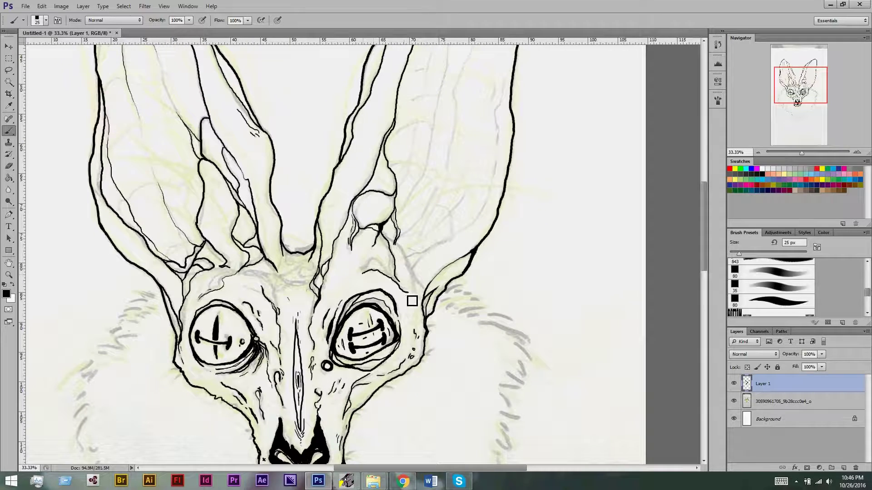
pyautogui.scroll(-3, 284, 248)
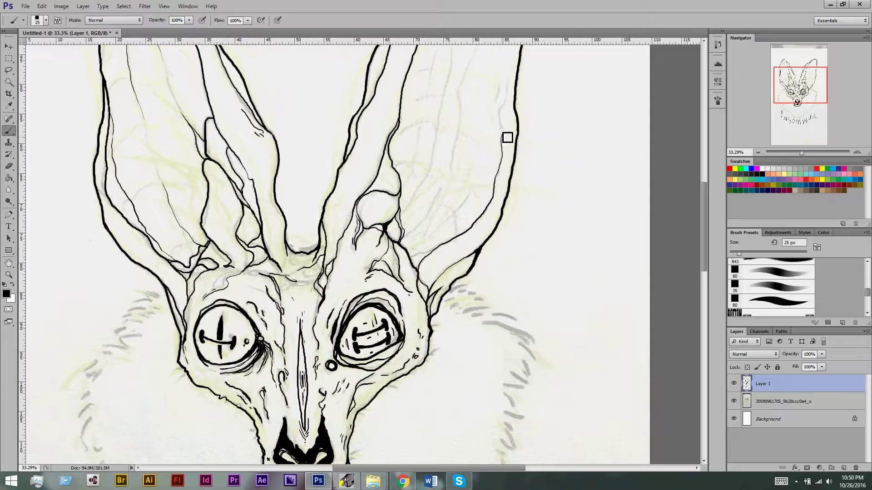
pyautogui.scroll(-4, 412, 321)
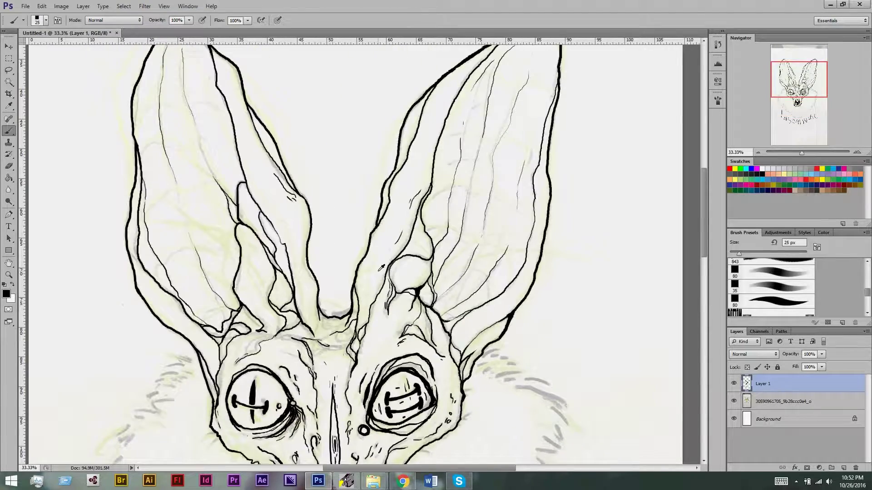
# Step: Ink small knobs on the forehead between the ears, then zoom out to the whole drawing
pyautogui.moveTo(331, 201); pyautogui.dragTo(348, 218)
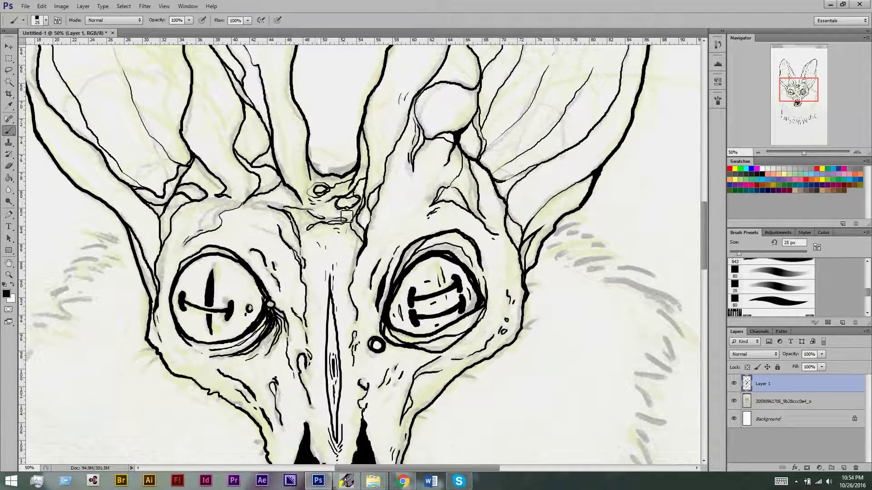
pyautogui.hotkey('ctrl', '-')
pyautogui.hotkey('ctrl', '-')
pyautogui.keyDown('alt'); pyautogui.scroll(4, 350, 158); pyautogui.keyUp('alt')
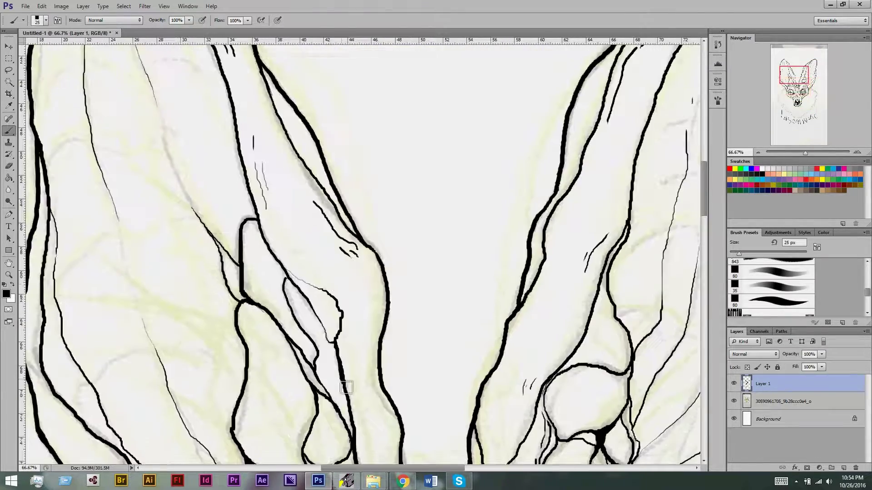
pyautogui.keyDown('alt'); pyautogui.scroll(-3, 413, 204); pyautogui.keyUp('alt')
pyautogui.scroll(-3, 413, 204)
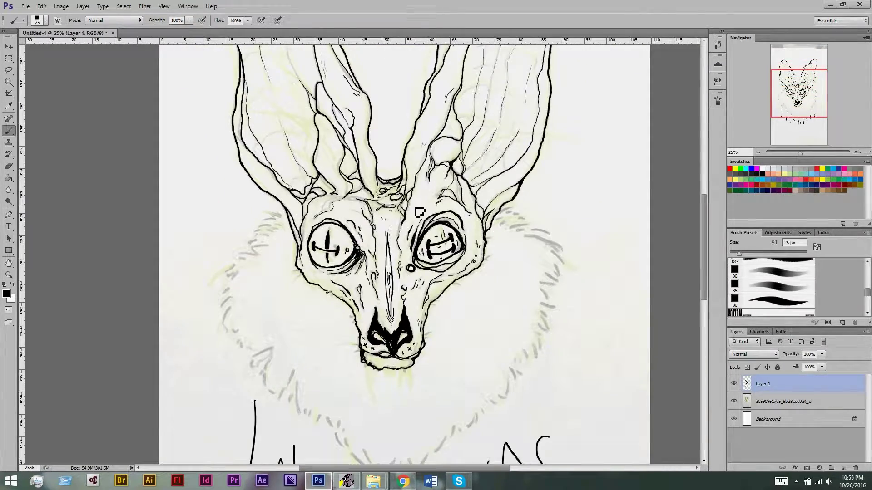
# Step: With a 40 px brush on a new layer, brush fur strokes down the ruff
pyautogui.press(']')
pyautogui.moveTo(288, 152); pyautogui.dragTo(274, 158)
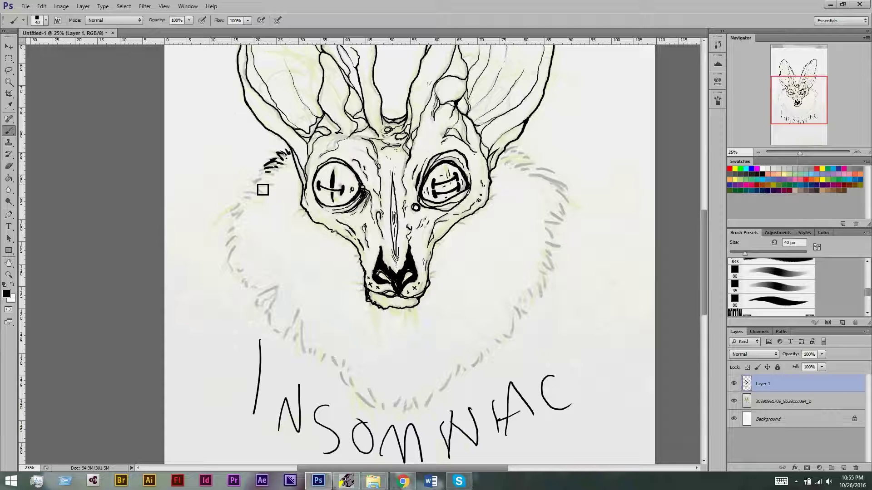
pyautogui.hotkey('ctrl', 'shift', 'alt', 'n')
pyautogui.moveTo(262, 188)
pyautogui.mouseDown()
pyautogui.moveTo(276, 295)
pyautogui.moveTo(316, 360)
pyautogui.moveTo(425, 396)
pyautogui.moveTo(514, 159)
pyautogui.mouseUp()
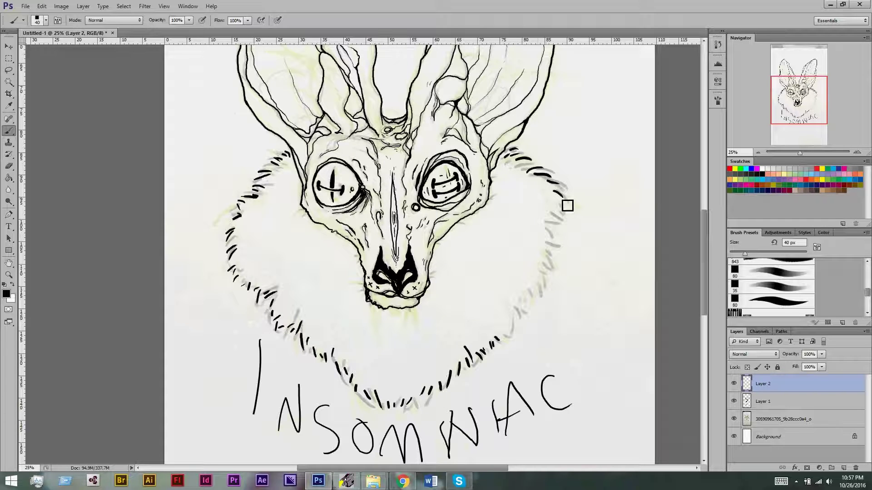
# Step: Shrink the brush to 15 px and zoom in on the face, then back out to both ears
pyautogui.press('[')
pyautogui.press('[')
pyautogui.press('[')
pyautogui.hotkey('ctrl', '=')
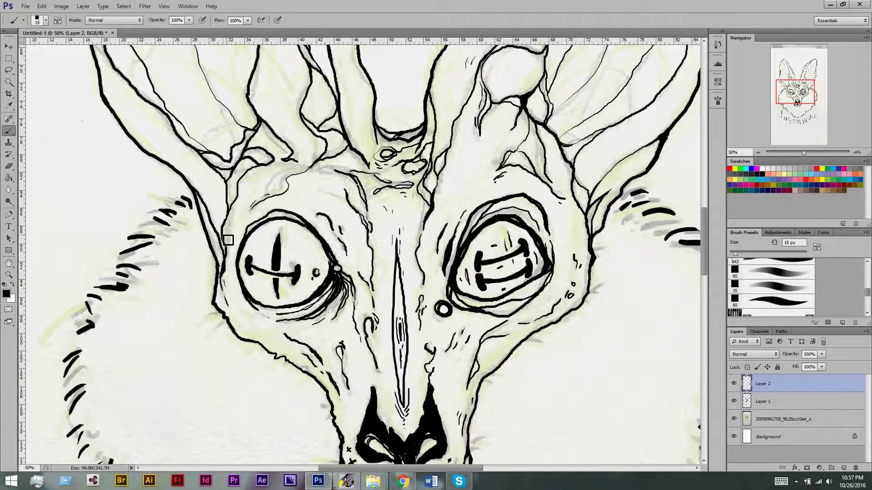
pyautogui.scroll(-3, 319, 323)
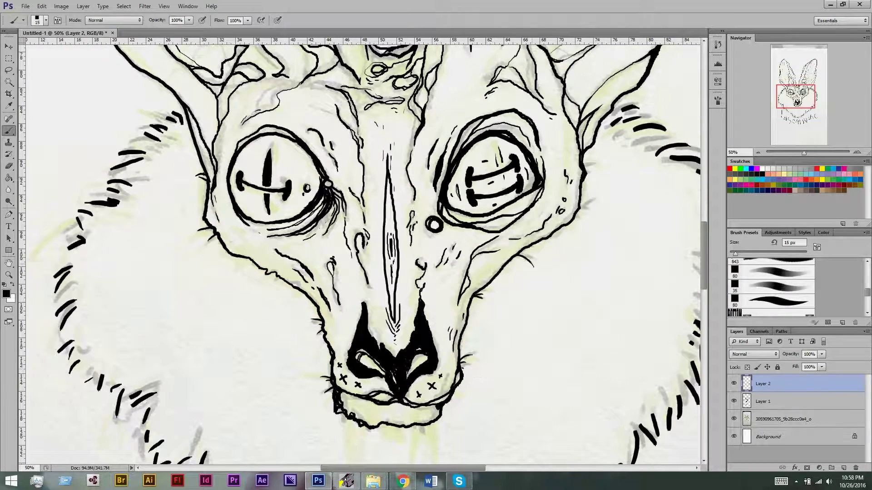
pyautogui.scroll(-3, 499, 273)
pyautogui.scroll(-1, 416, 325)
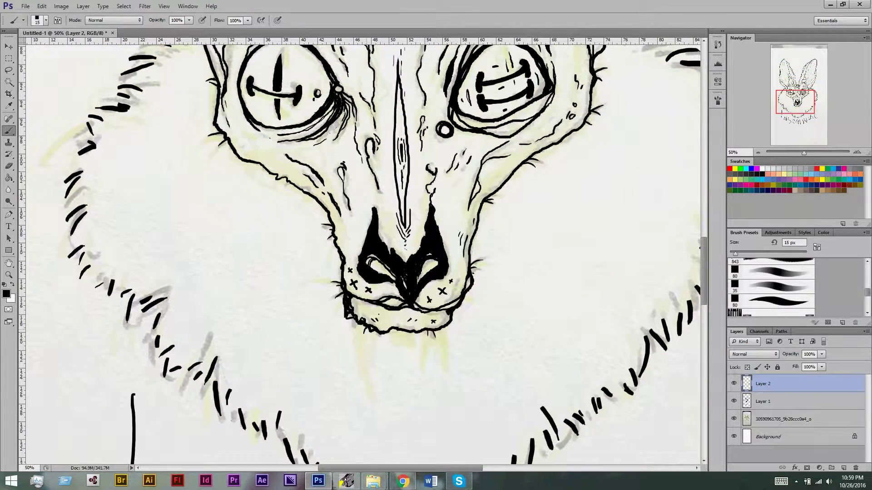
pyautogui.hotkey('ctrl', '-')
pyautogui.scroll(10, 385, 340)
# Step: Reduce the brush further for fine lines and pan around the drawing
pyautogui.press('[')
pyautogui.press('[')
pyautogui.press('[')
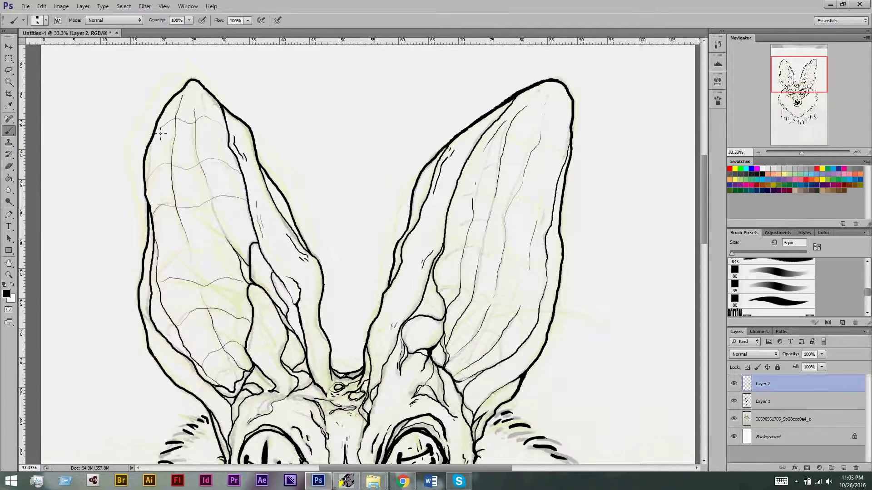
pyautogui.scroll(-1, 460, 94)
pyautogui.hscroll(3, 460, 94)
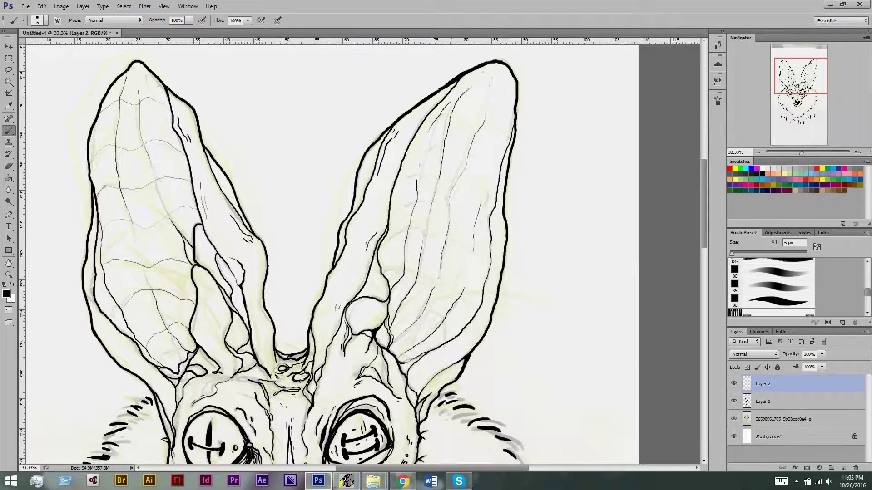
pyautogui.scroll(-3, 444, 158)
pyautogui.scroll(3, 385, 313)
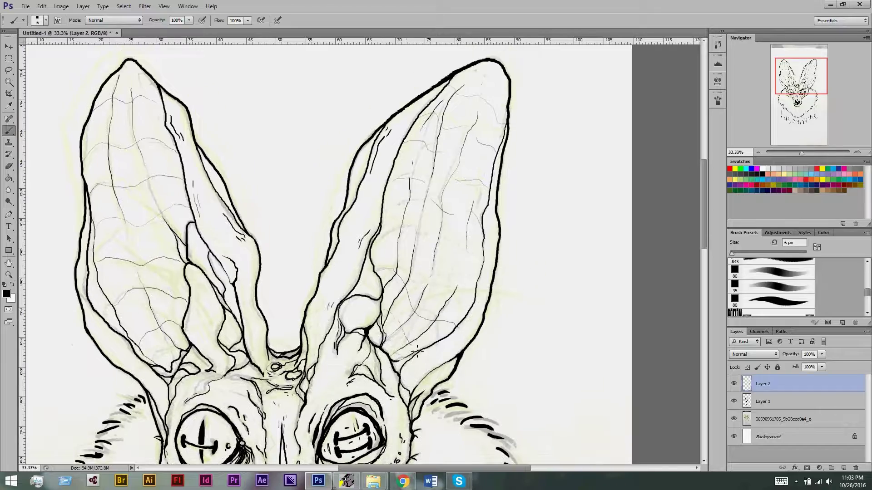
pyautogui.scroll(-1, 470, 261)
pyautogui.hscroll(-2, 470, 261)
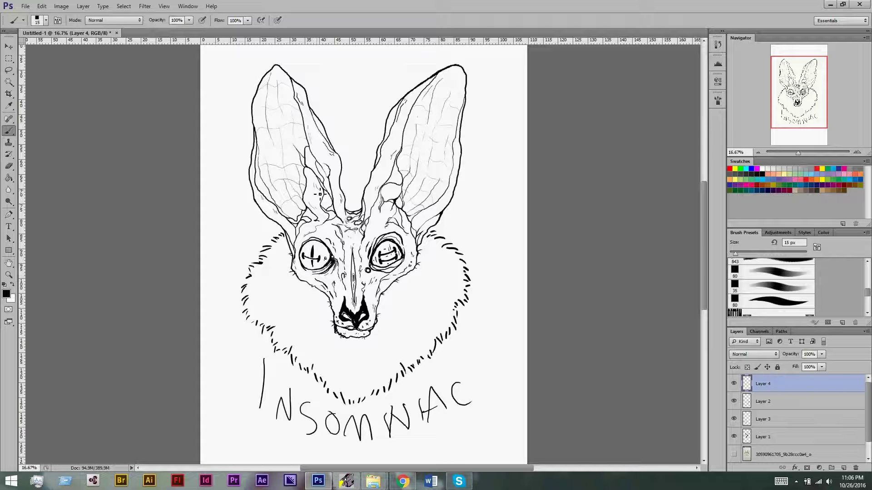
# Step: Paint the S, O, M, N, A and C letters and the banner's black border
pyautogui.scroll(1, 319, 194)
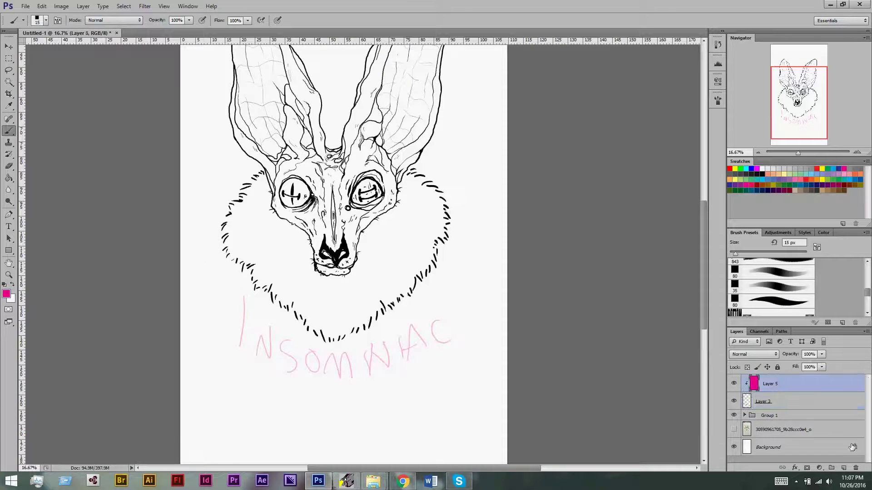
pyautogui.moveTo(263, 362); pyautogui.dragTo(258, 335)
pyautogui.moveTo(269, 374)
pyautogui.mouseDown()
pyautogui.moveTo(295, 336)
pyautogui.moveTo(318, 382)
pyautogui.moveTo(381, 339)
pyautogui.moveTo(409, 345)
pyautogui.moveTo(432, 318)
pyautogui.mouseUp()
pyautogui.moveTo(255, 318)
pyautogui.mouseDown()
pyautogui.moveTo(282, 327)
pyautogui.moveTo(243, 341)
pyautogui.mouseUp()
# Step: Undo and repaint the messy IN letters, then thicken the black border around INSOMNAC
pyautogui.hotkey('ctrl', 'alt', 'z')
pyautogui.hotkey('ctrl', 'alt', 'z')
pyautogui.moveTo(236, 299); pyautogui.dragTo(273, 355)
pyautogui.moveTo(227, 336); pyautogui.dragTo(255, 295)
pyautogui.moveTo(277, 345); pyautogui.dragTo(262, 321)
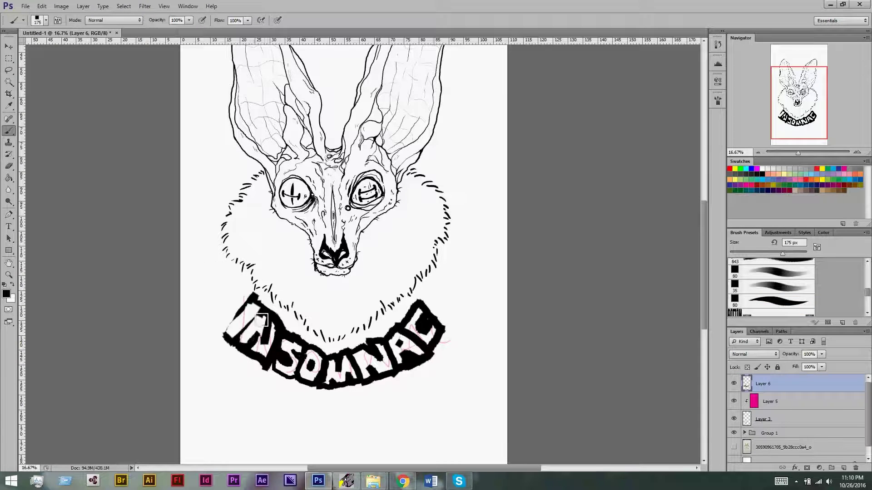
pyautogui.hotkey('ctrl', 'alt', 'z')
pyautogui.hotkey('ctrl', 'alt', 'z')
pyautogui.moveTo(273, 381); pyautogui.dragTo(399, 372)
pyautogui.moveTo(436, 318)
pyautogui.mouseDown()
pyautogui.moveTo(223, 332)
pyautogui.moveTo(291, 295)
pyautogui.mouseUp()
pyautogui.moveTo(295, 327); pyautogui.dragTo(444, 331)
# Step: At 100 px brush, lower the banner, reshape the I and M, and touch up its edges
pyautogui.press('[')
pyautogui.press('[')
pyautogui.press('[')
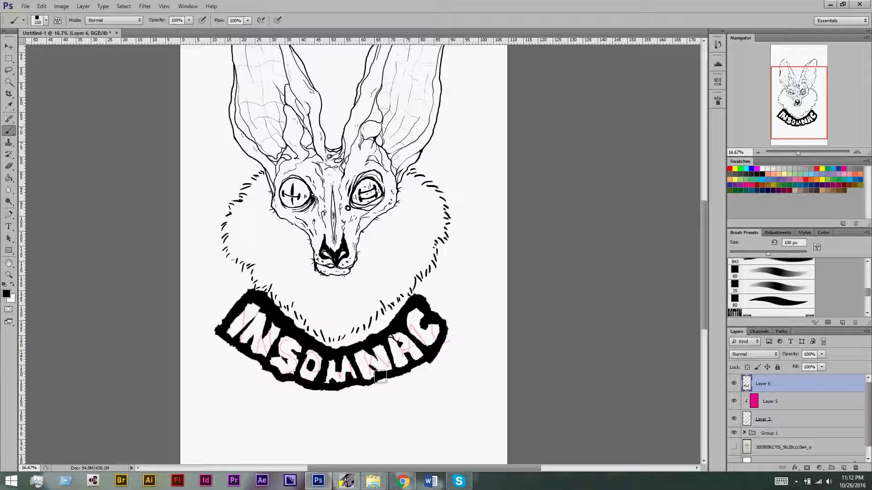
pyautogui.moveTo(323, 394)
pyautogui.mouseDown()
pyautogui.moveTo(364, 391)
pyautogui.moveTo(334, 354)
pyautogui.mouseUp()
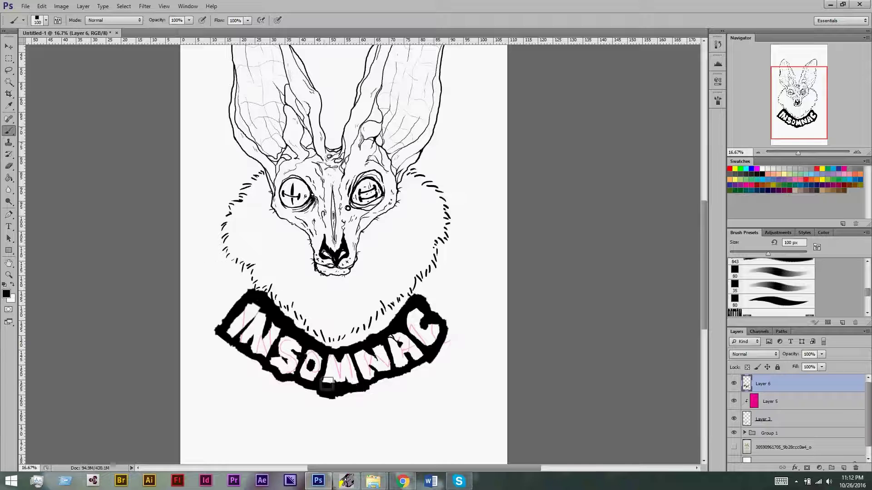
pyautogui.moveTo(417, 343); pyautogui.dragTo(444, 336)
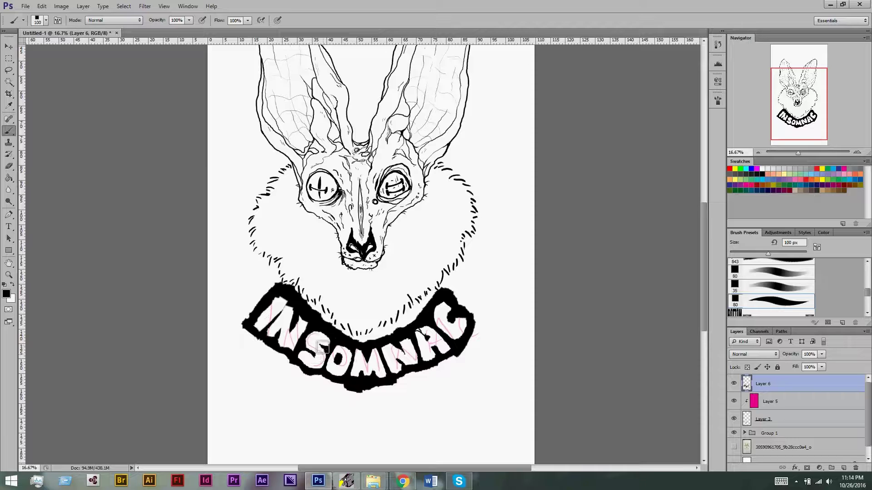
pyautogui.moveTo(257, 329); pyautogui.dragTo(261, 338)
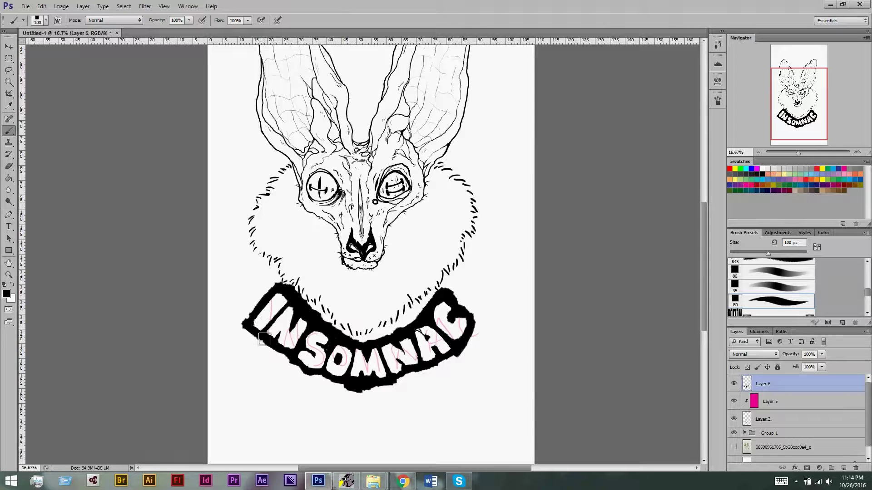
pyautogui.moveTo(268, 290); pyautogui.dragTo(281, 358)
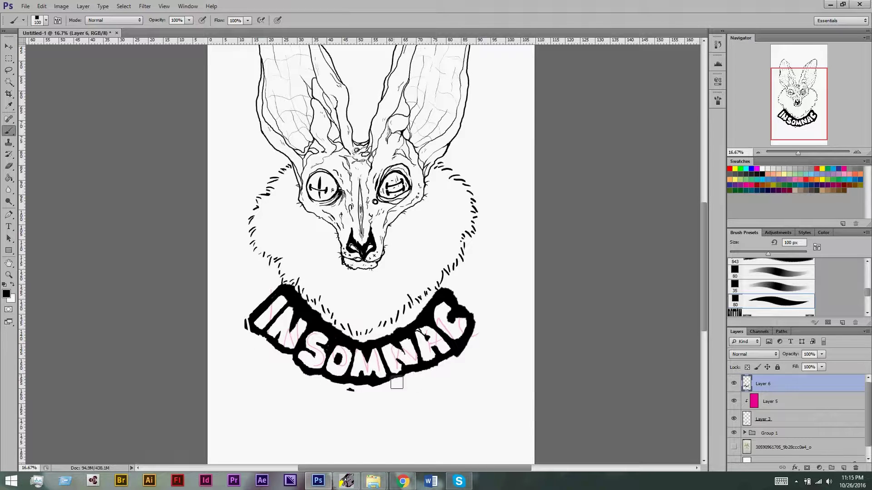
pyautogui.moveTo(418, 379); pyautogui.dragTo(462, 359)
pyautogui.moveTo(324, 319)
pyautogui.mouseDown()
pyautogui.moveTo(360, 337)
pyautogui.moveTo(429, 303)
pyautogui.mouseUp()
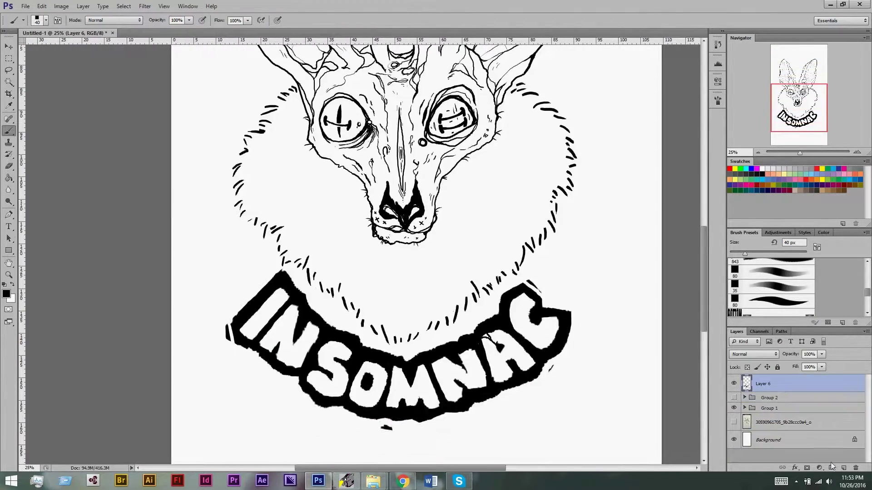
# Step: Trace thick black 70 px outlines along the outer and inner edges of both ears
pyautogui.moveTo(268, 202); pyautogui.dragTo(292, 232)
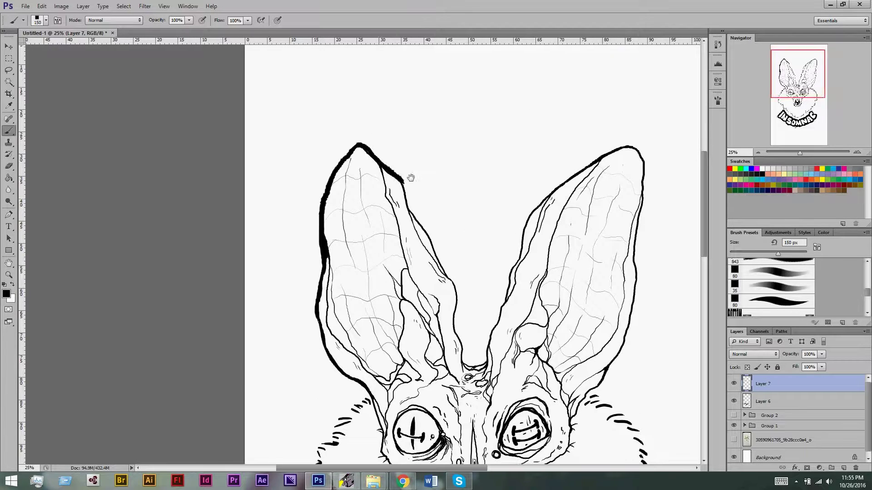
pyautogui.moveTo(401, 171); pyautogui.dragTo(435, 264)
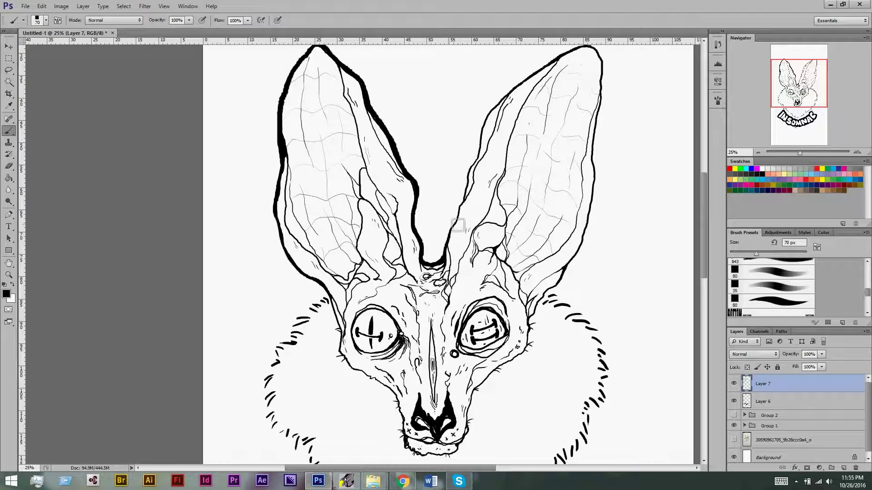
pyautogui.moveTo(457, 225); pyautogui.dragTo(438, 236)
pyautogui.moveTo(526, 121); pyautogui.dragTo(462, 176)
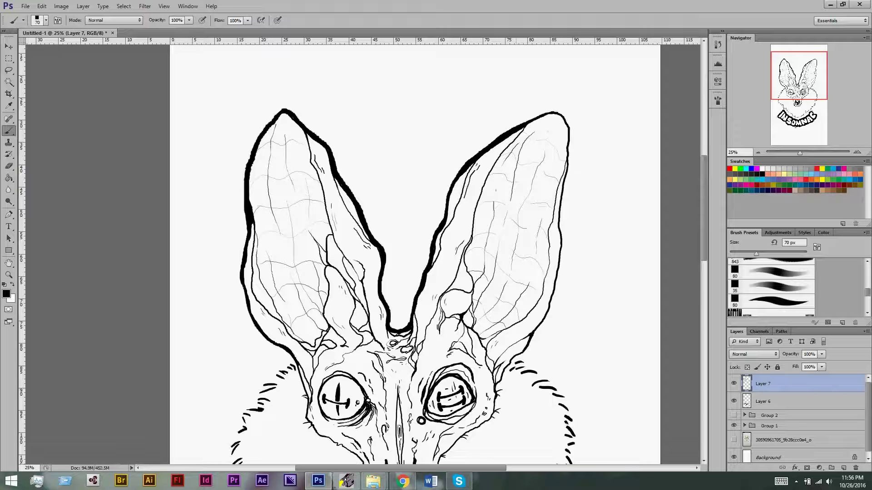
pyautogui.moveTo(552, 114); pyautogui.dragTo(562, 182)
# Step: Thicken the black outline along the left edge of the fur ruff
pyautogui.scroll(-3, 562, 182)
pyautogui.scroll(-2, 557, 210)
pyautogui.hscroll(-3, 558, 210)
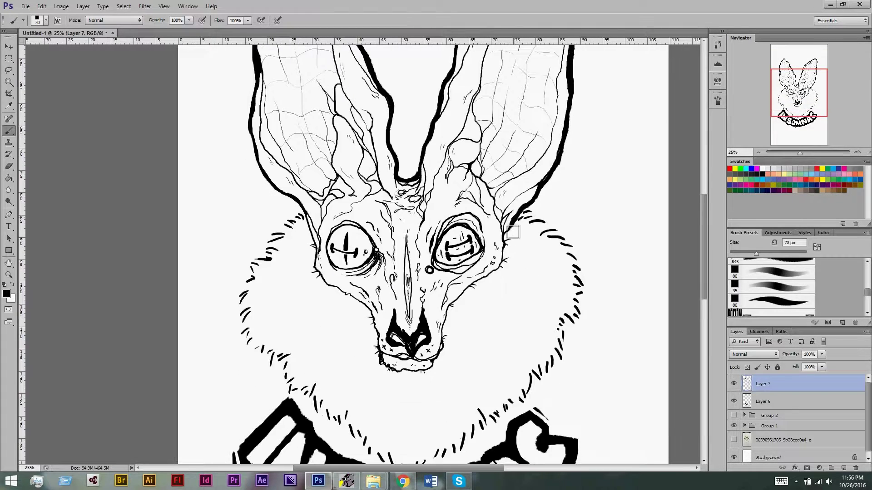
pyautogui.scroll(2, 454, 222)
pyautogui.scroll(-2, 370, 236)
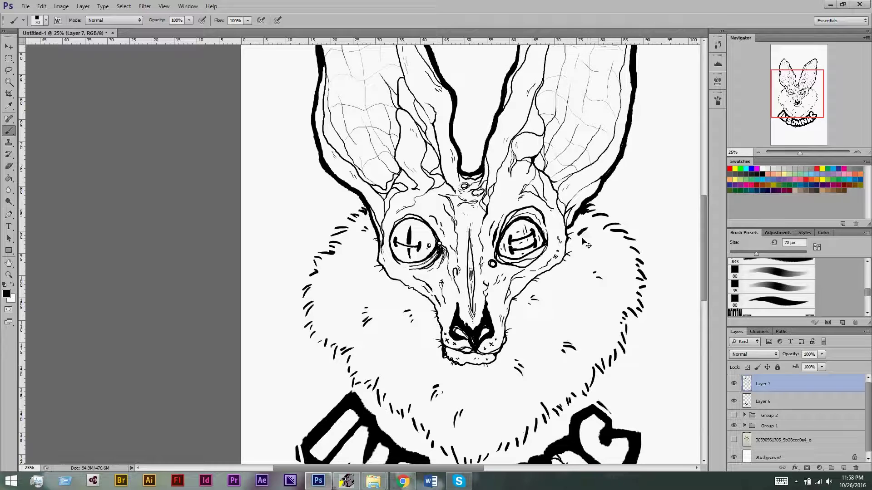
pyautogui.scroll(-2, 346, 258)
pyautogui.hscroll(1, 415, 196)
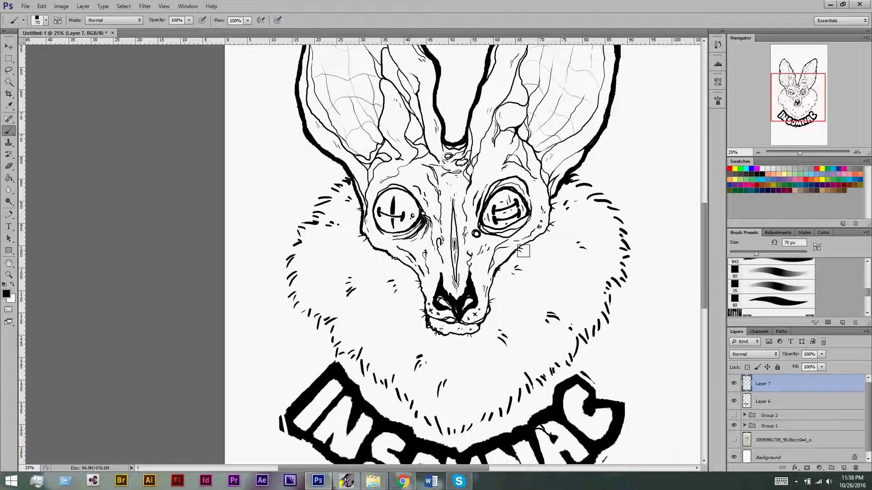
pyautogui.scroll(-1, 554, 206)
pyautogui.moveTo(300, 217)
pyautogui.mouseDown()
pyautogui.moveTo(271, 258)
pyautogui.moveTo(323, 341)
pyautogui.mouseUp()
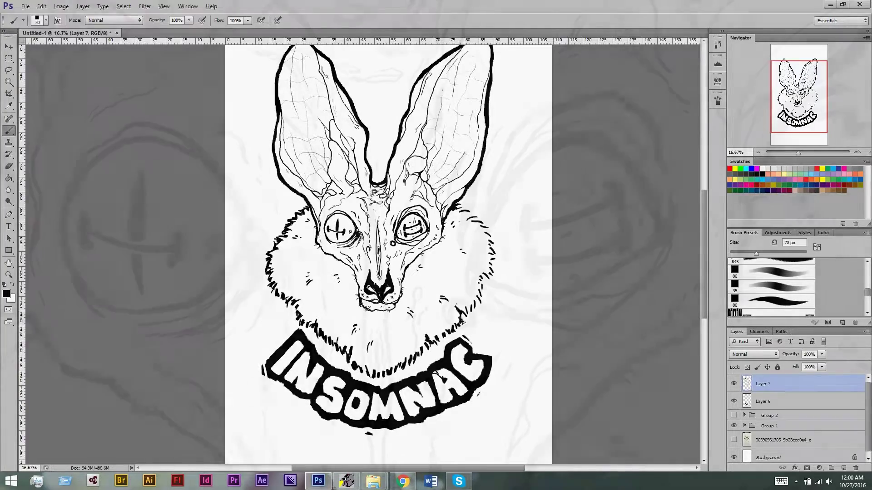